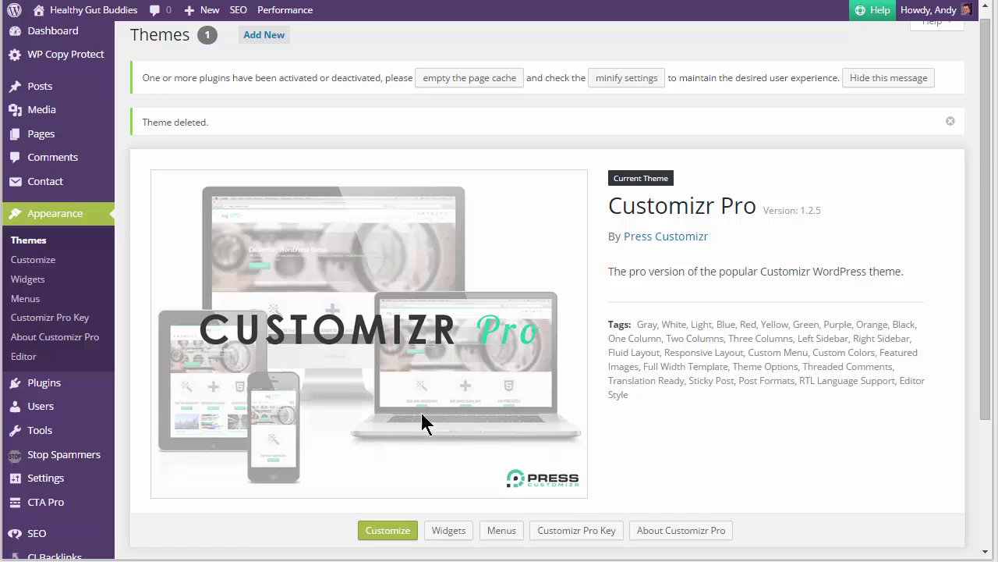
Open the theme customizer and view the Custom CSS section of the advanced options
left_click(32, 261)
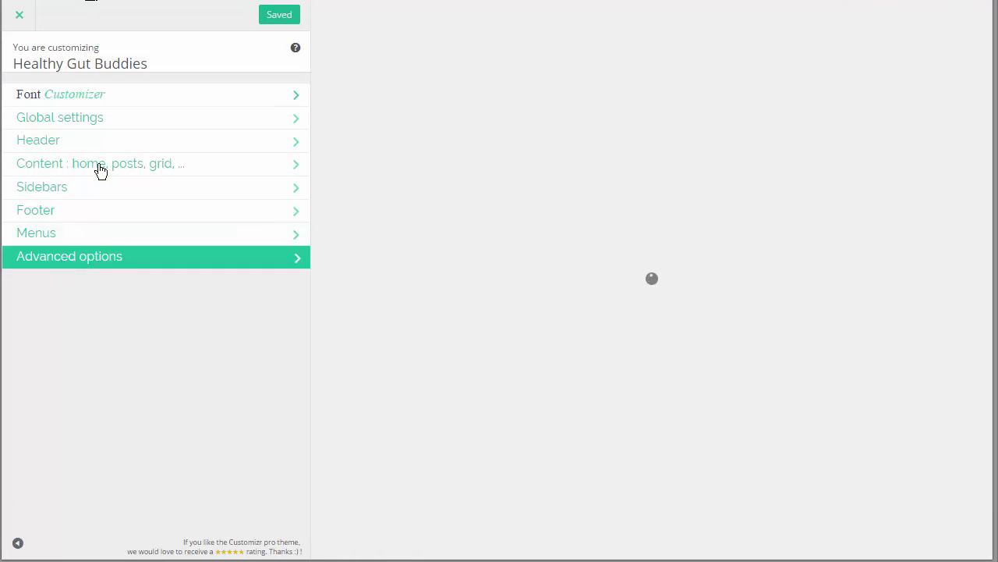
left_click(100, 257)
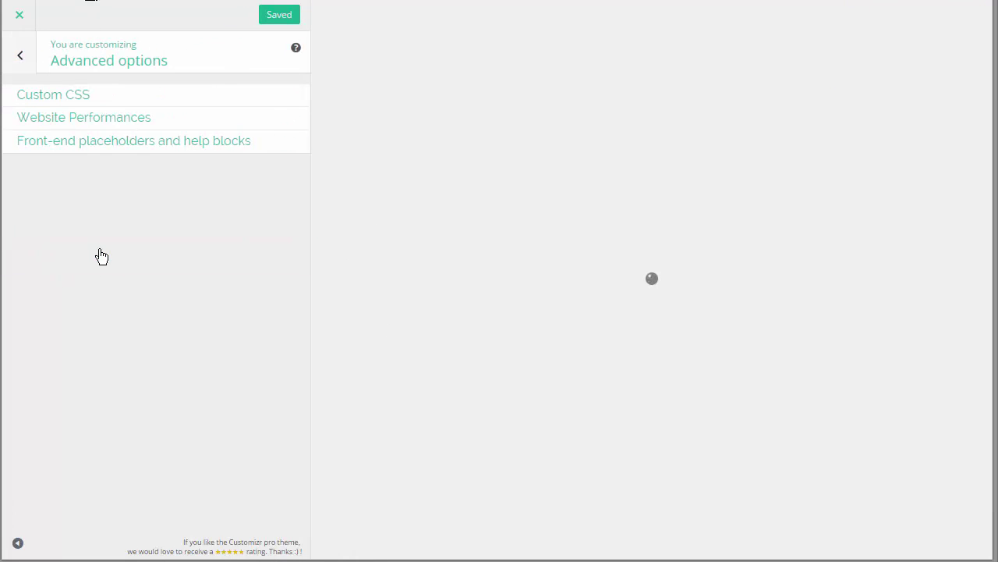
left_click(67, 100)
mouse_move(294, 181)
left_mouse_down()
mouse_move(304, 258)
mouse_move(288, 161)
mouse_move(294, 278)
mouse_move(290, 165)
left_mouse_up()
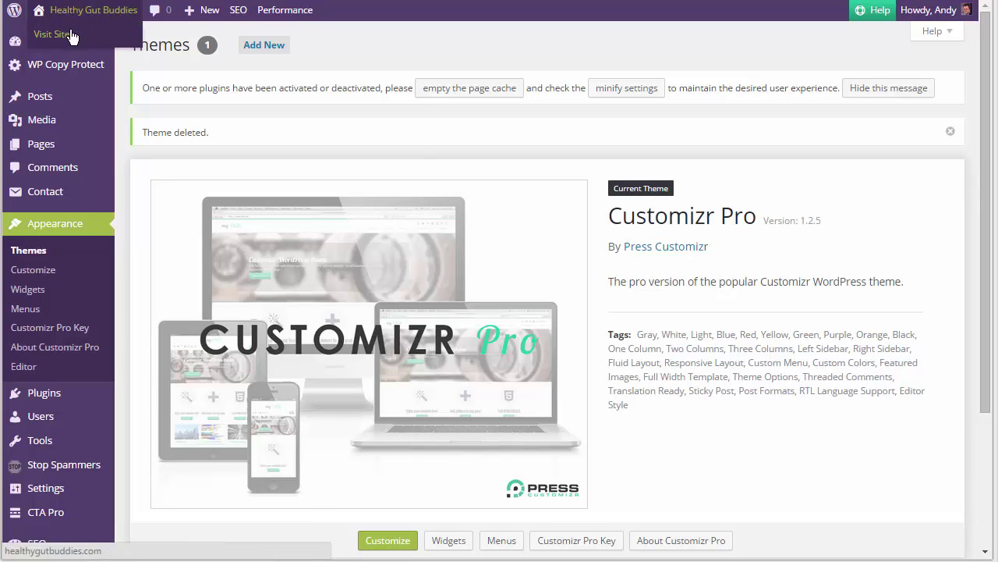
Open the live Healthy Gut Buddies site in a separate tab and look through its home page down to the footer
right_click(56, 39)
left_click(117, 50)
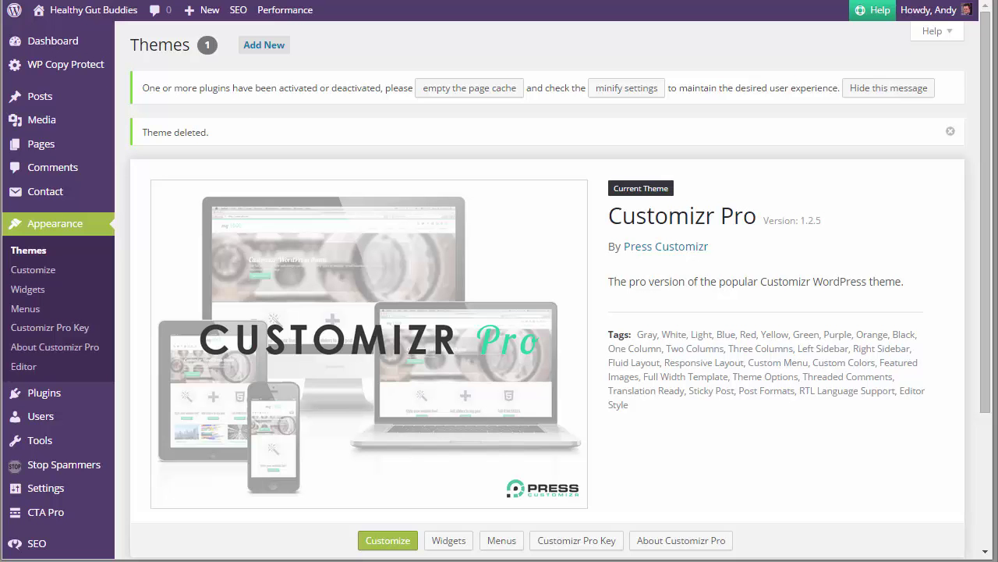
key("ctrl+Tab")
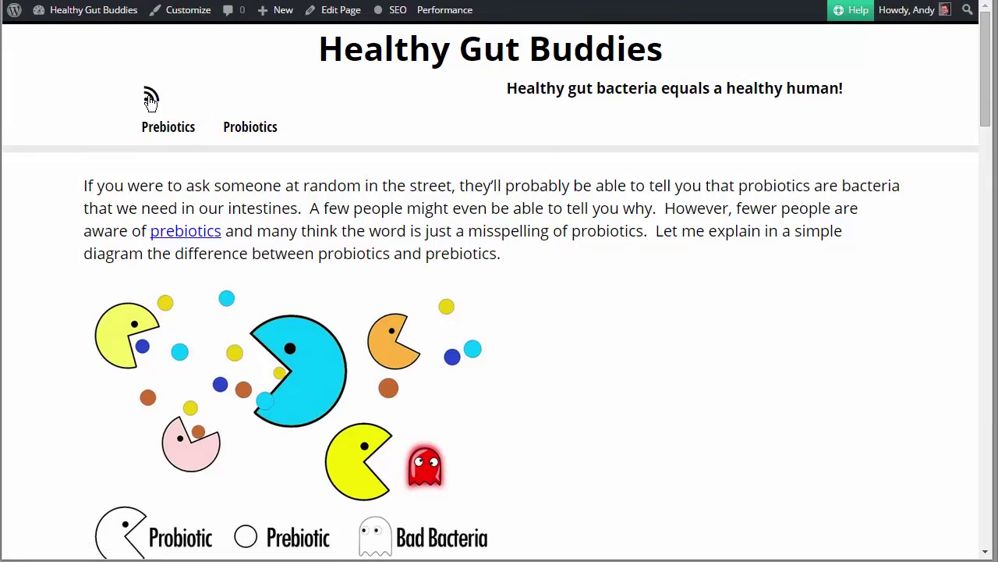
left_click_drag(986, 38, 991, 468)
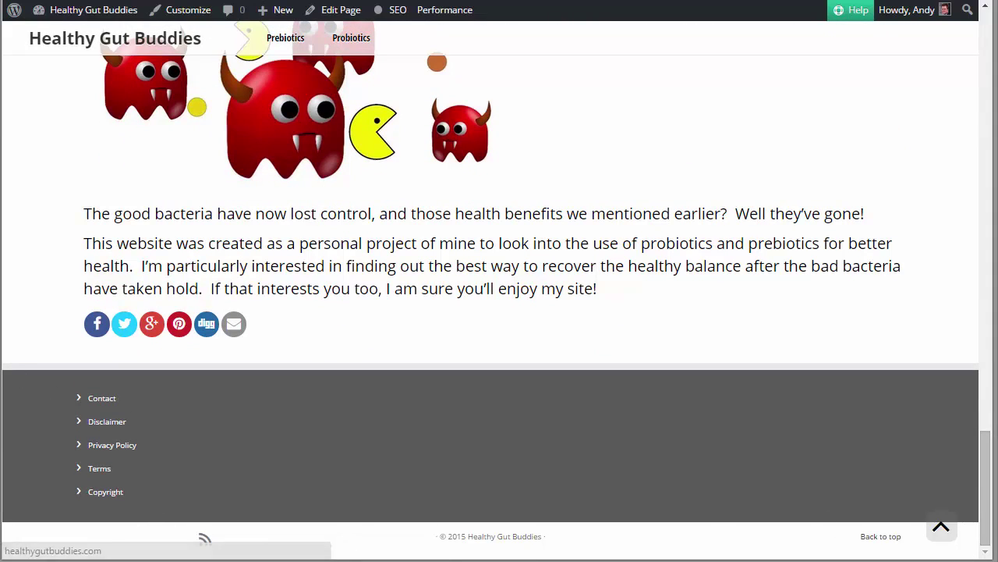
left_click_drag(985, 503, 866, 42)
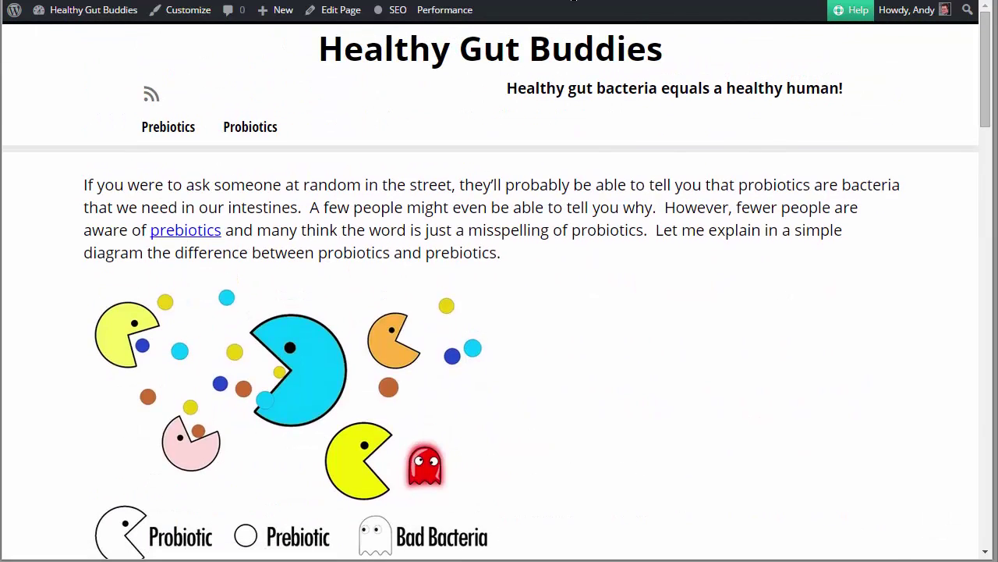
left_click(754, 0)
left_click(659, 0)
left_click(59, 0)
left_click(755, 2)
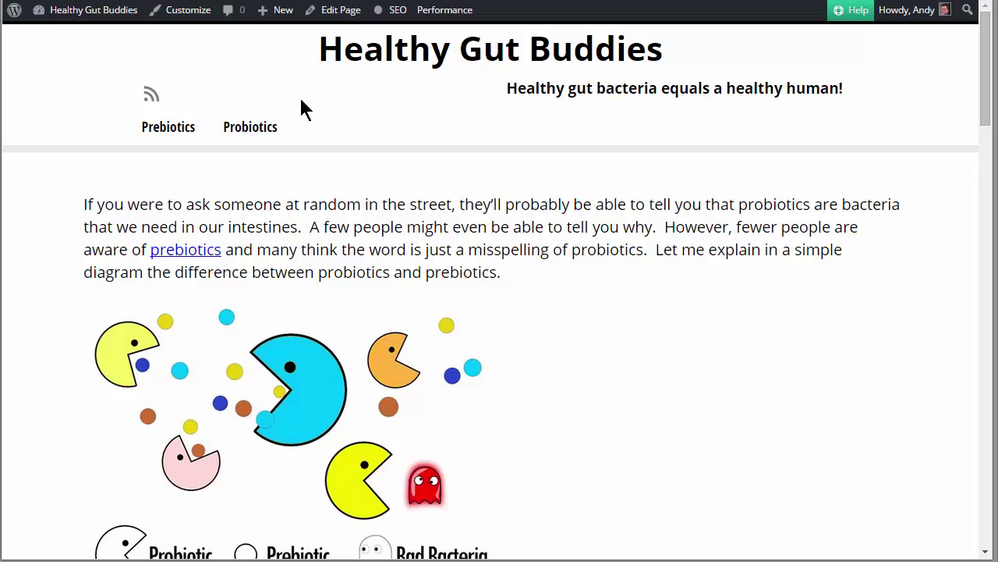
mouse_move(986, 117)
left_mouse_down()
mouse_move(965, 275)
mouse_move(980, 435)
mouse_move(985, 117)
left_mouse_up()
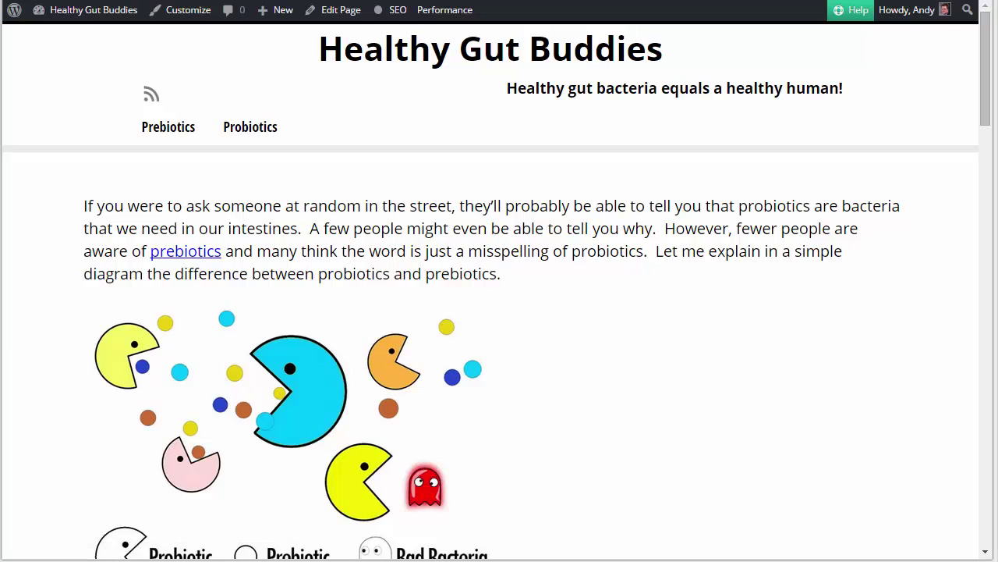
Switch to EditPad Pro and review the whole tc_additional_social_attributes nofollow filter snippet by selecting it
left_click_drag(997, 374, 437, 22)
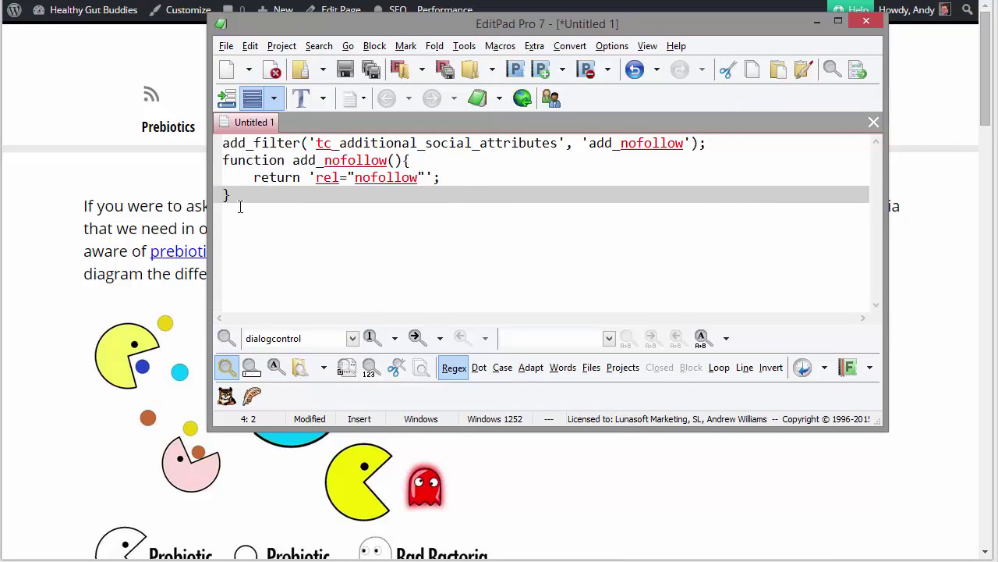
key("ctrl+a")
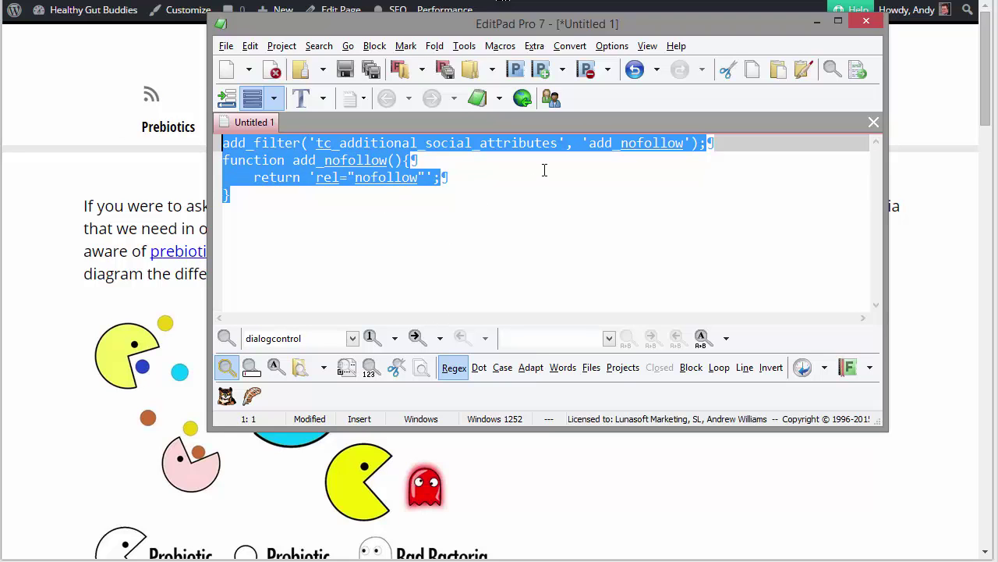
left_click_drag(506, 24, 997, 27)
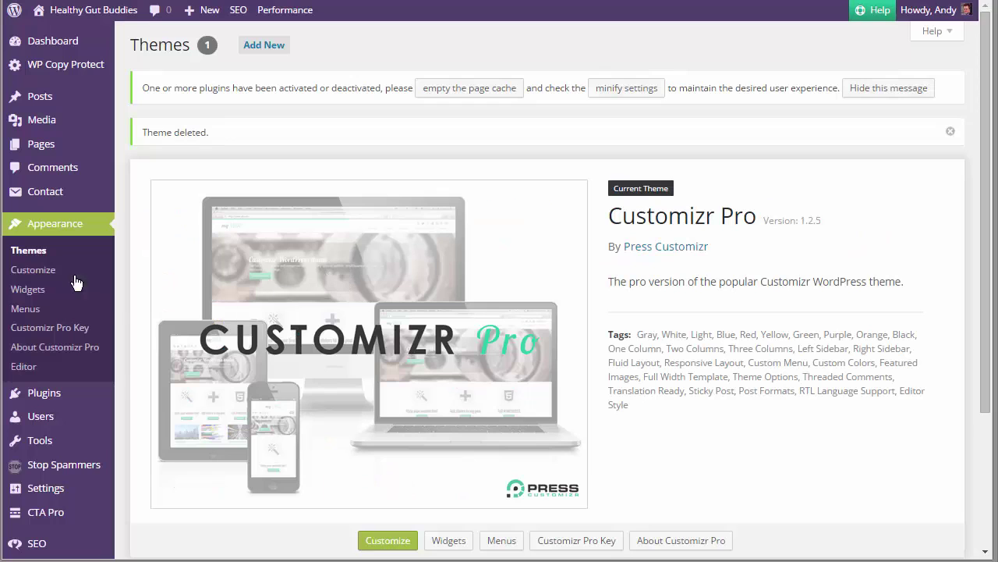
Search the WordPress plugin directory for "childify me" from the site's admin area
mouse_move(46, 397)
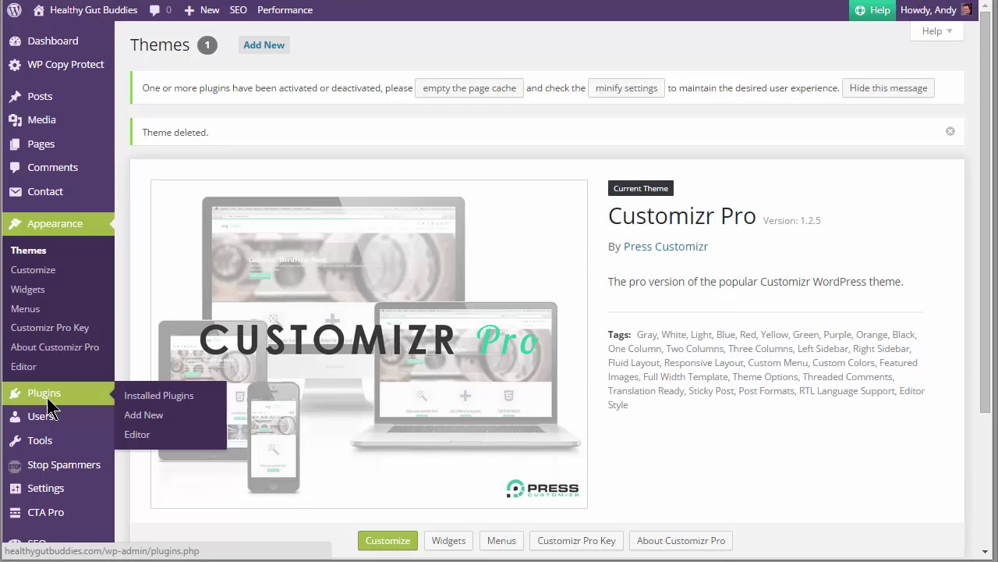
left_click(166, 401)
left_click(159, 417)
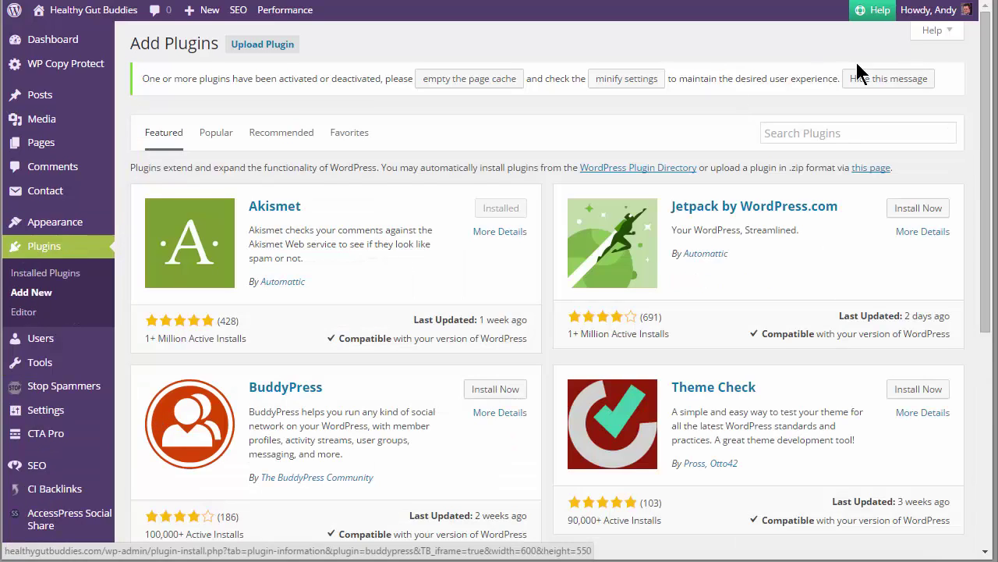
left_click(800, 131)
type("chi")
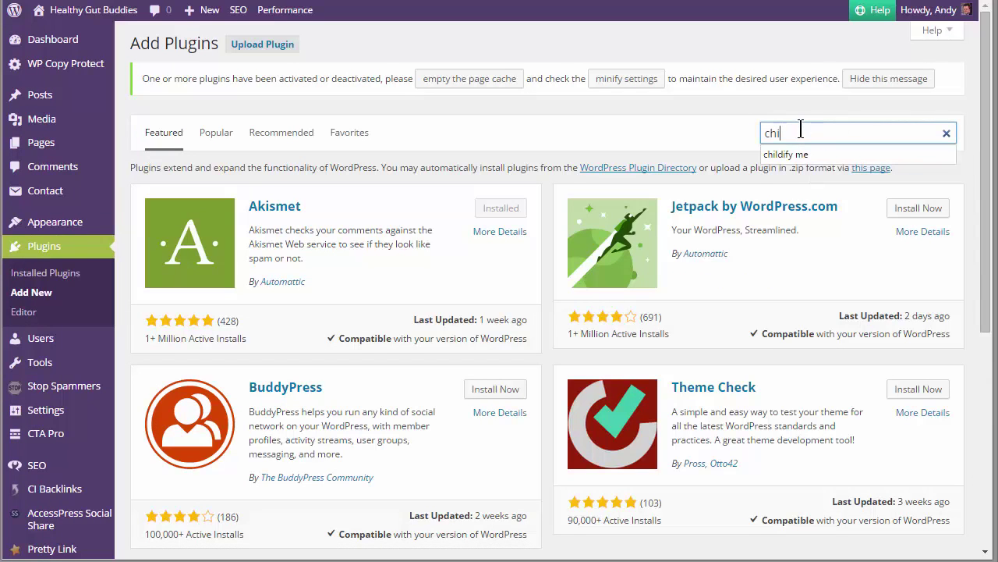
type("l")
left_click(803, 155)
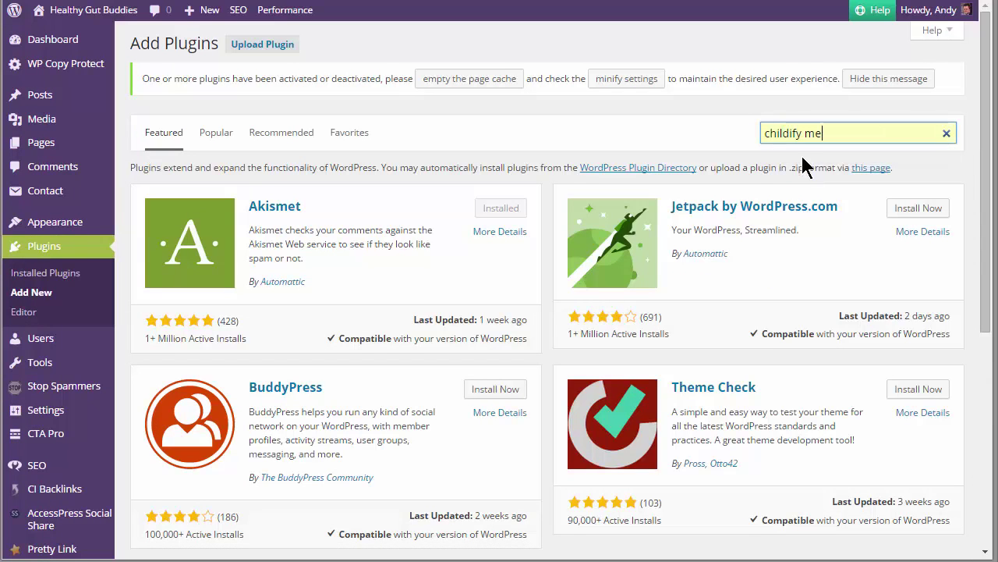
key("Return")
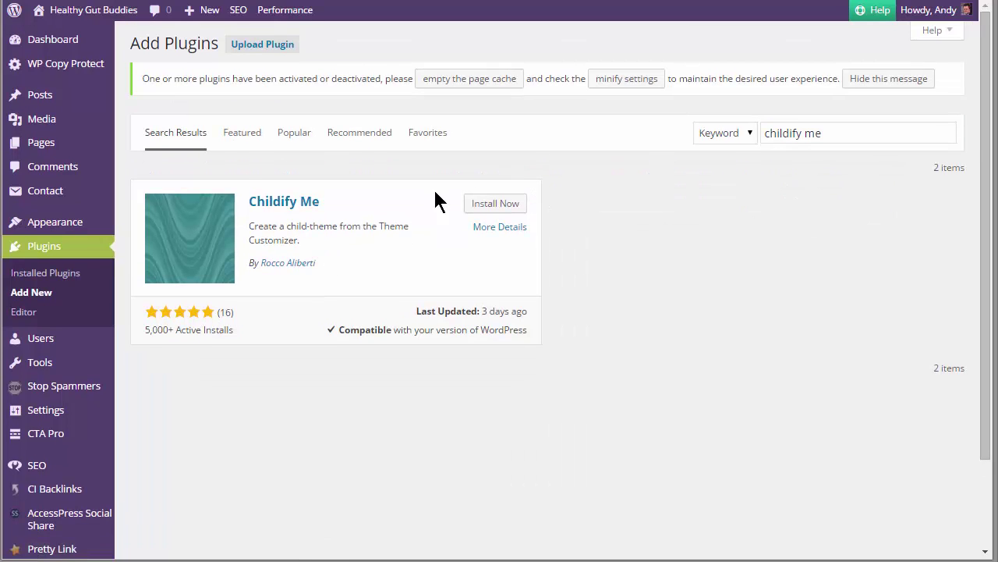
Install and activate the Childify Me plugin
left_click(494, 204)
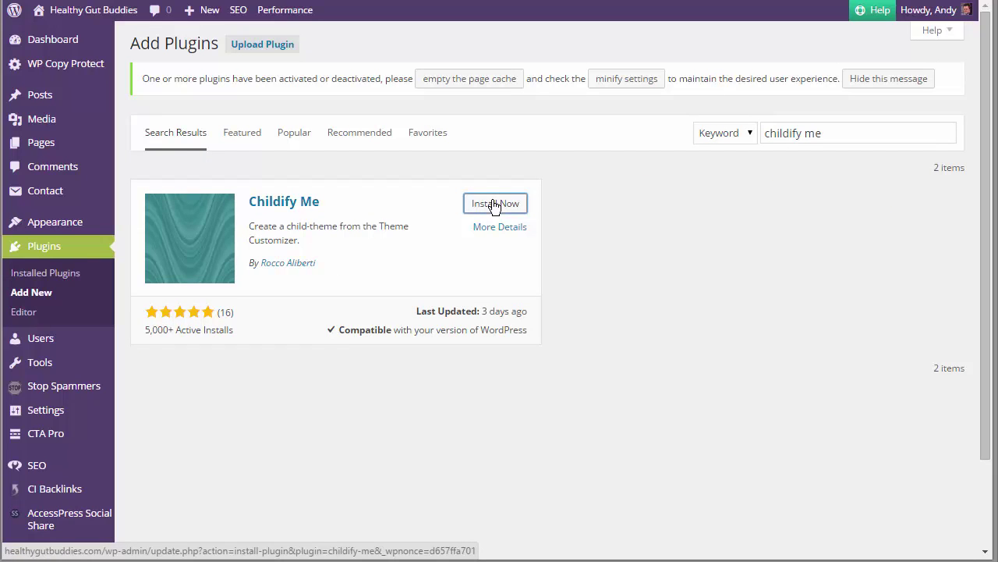
left_click(162, 206)
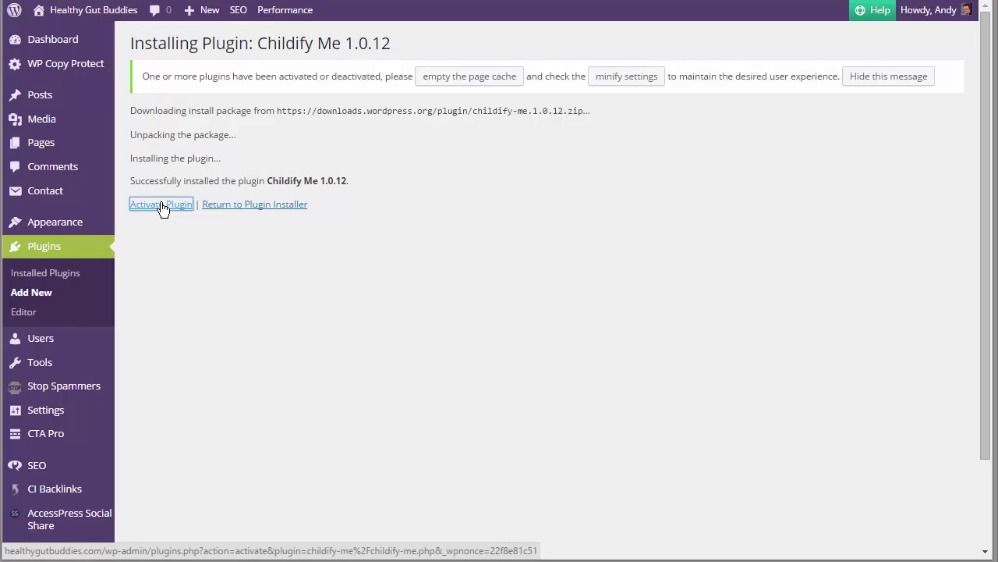
left_click(162, 207)
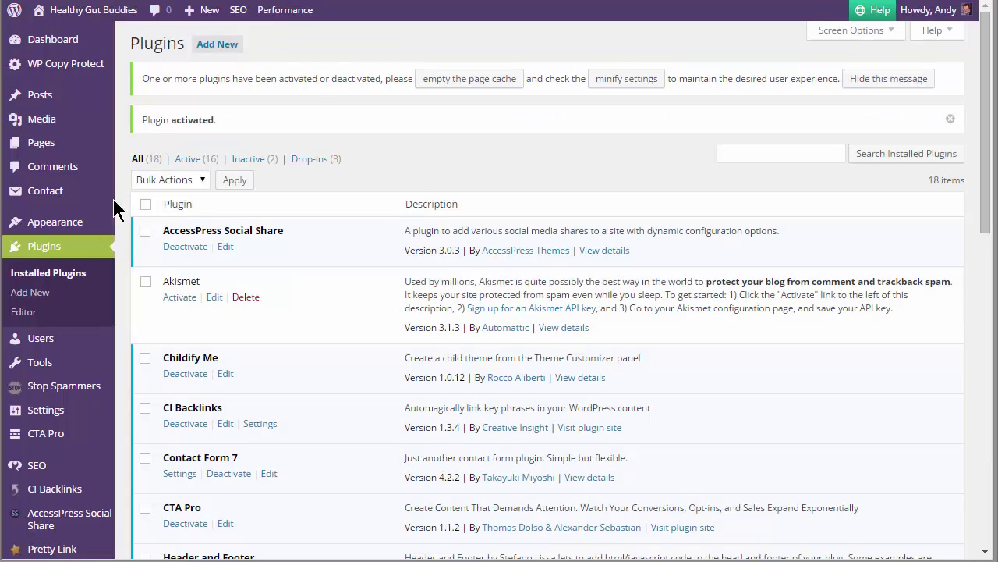
Create a child theme named MyCustomTheme with Childify Me in the theme customizer, and close the customizer
mouse_move(80, 223)
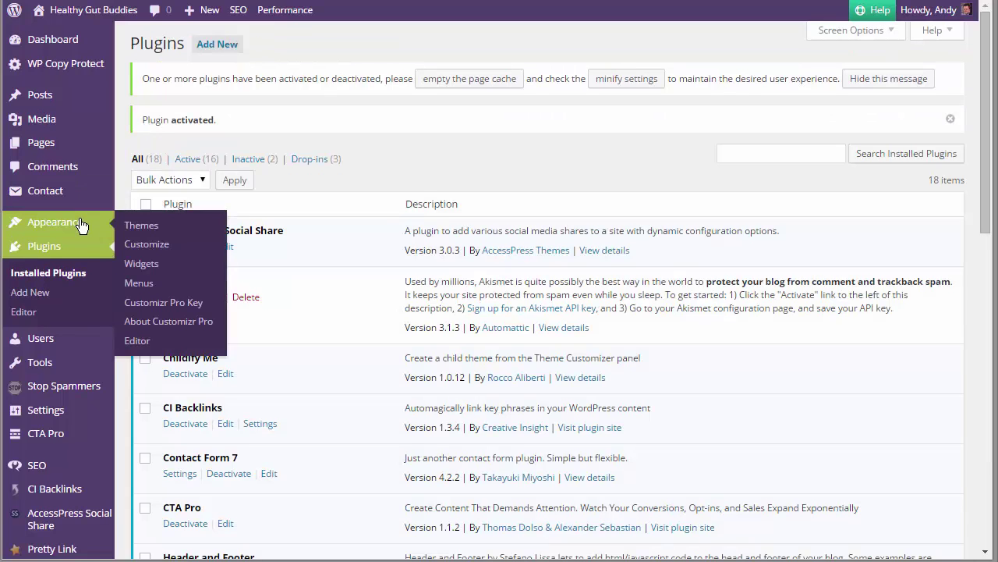
left_click(145, 245)
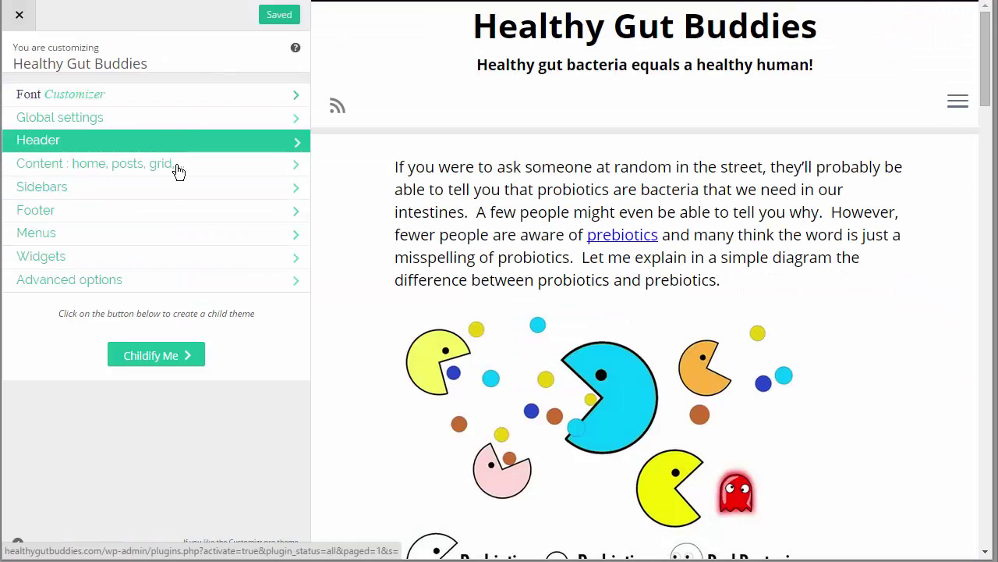
left_click(160, 360)
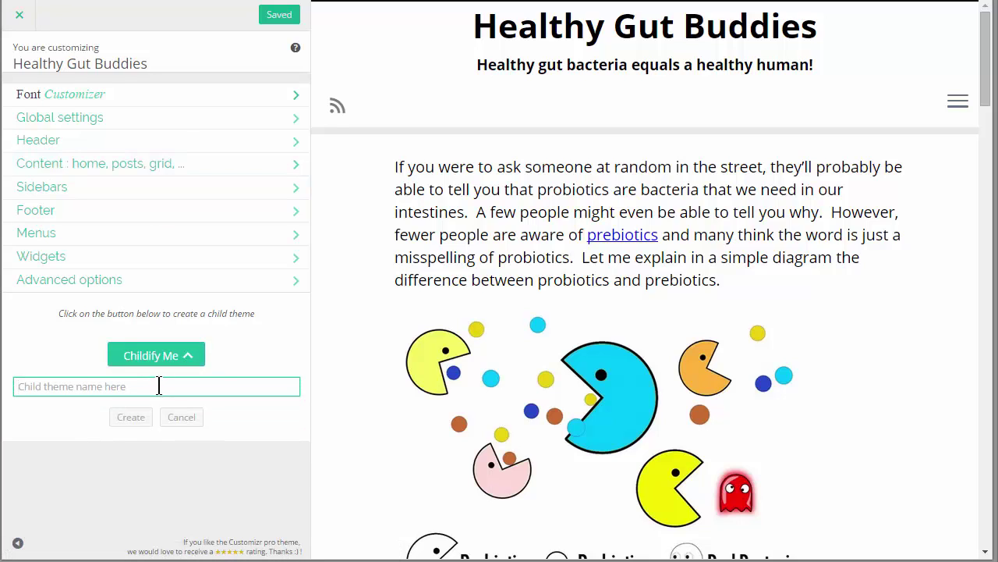
type("MyCustomTheme")
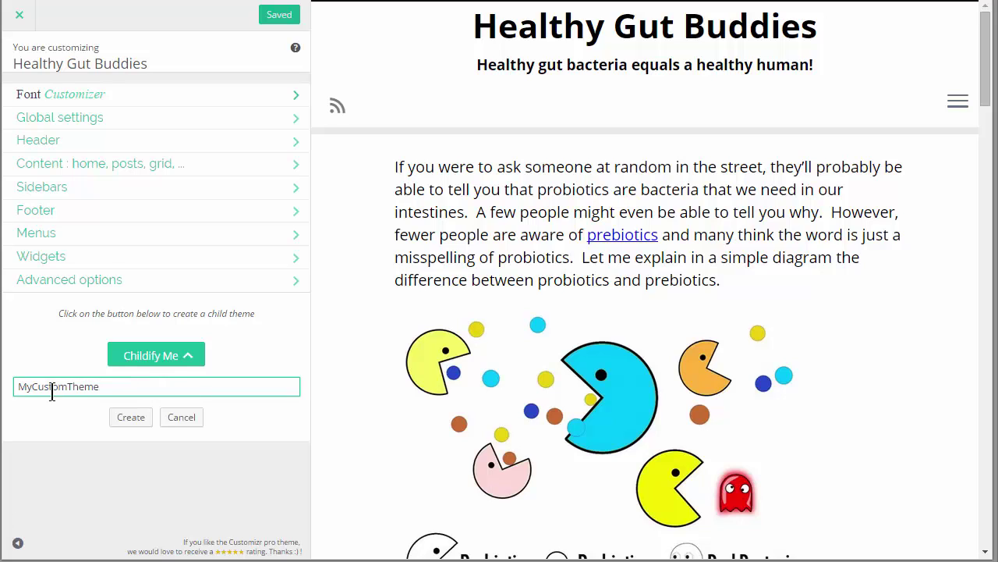
left_click(131, 418)
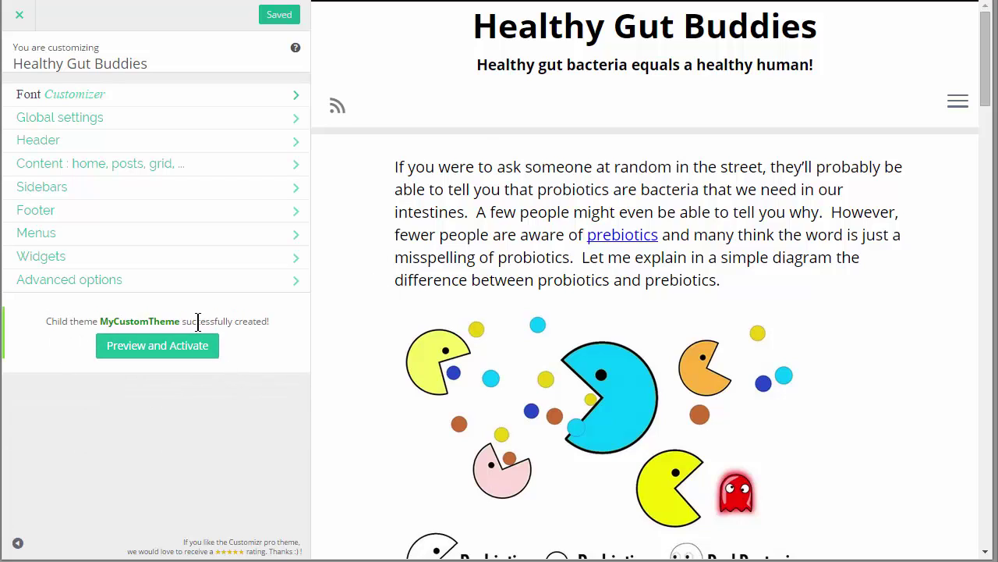
left_click(22, 17)
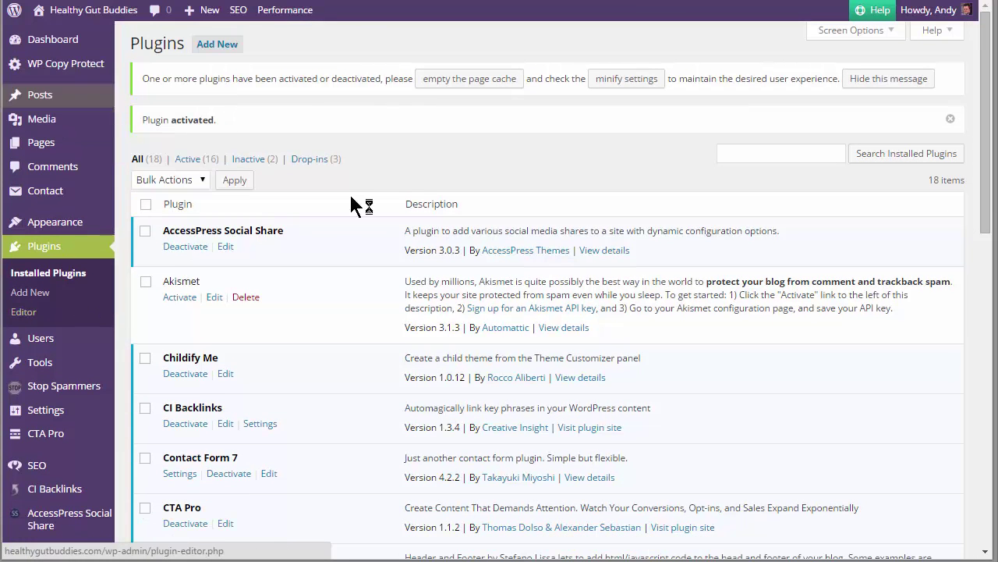
Activate the MyCustomTheme child theme and reload the live home page to check its appearance
mouse_move(65, 226)
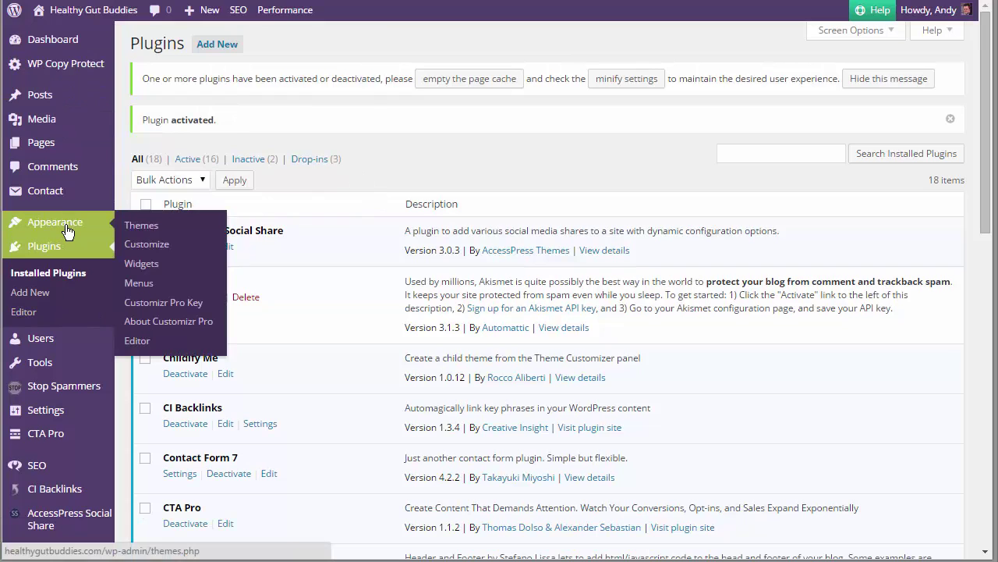
left_click(152, 234)
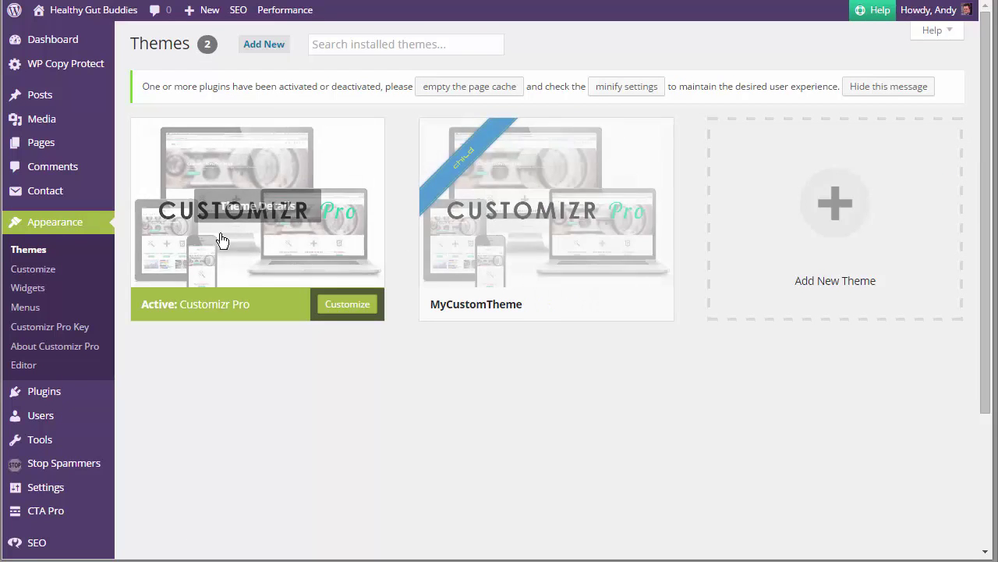
mouse_move(479, 312)
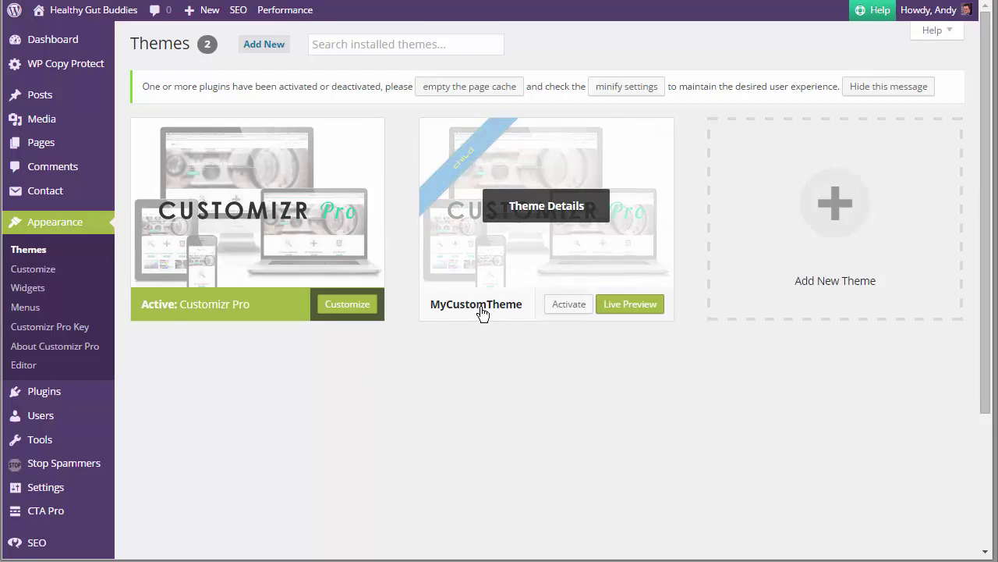
left_click(556, 307)
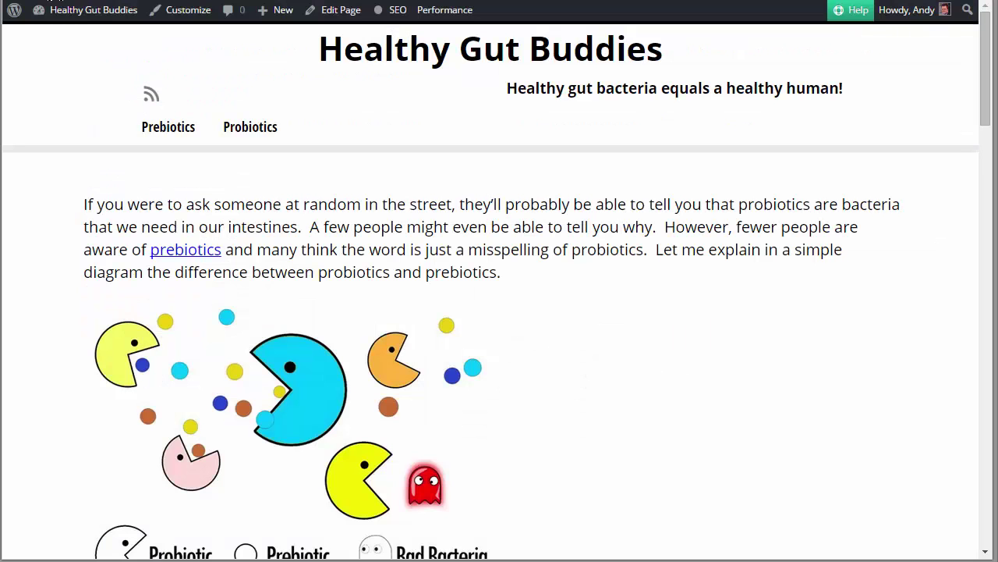
key("F5")
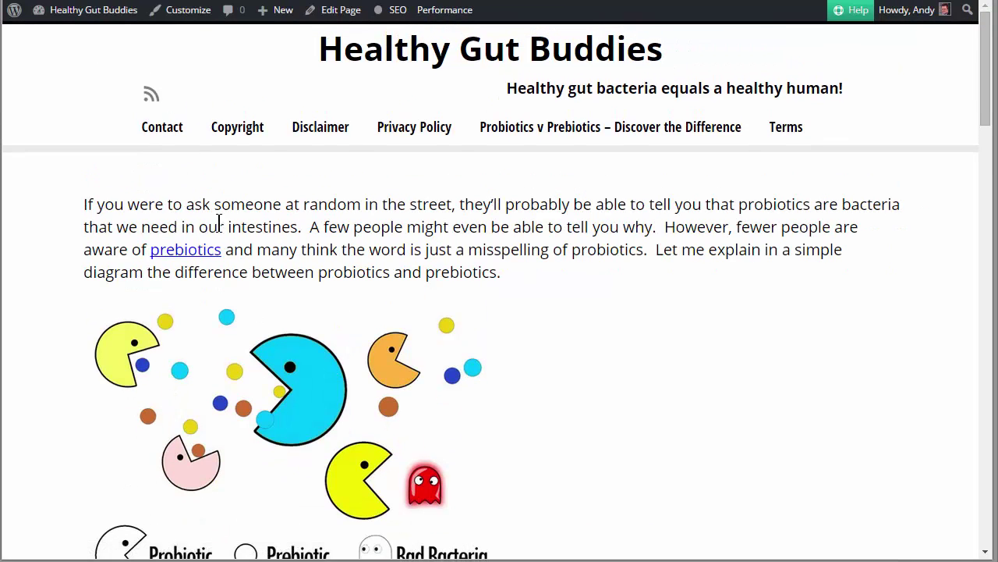
left_click_drag(986, 45, 953, 30)
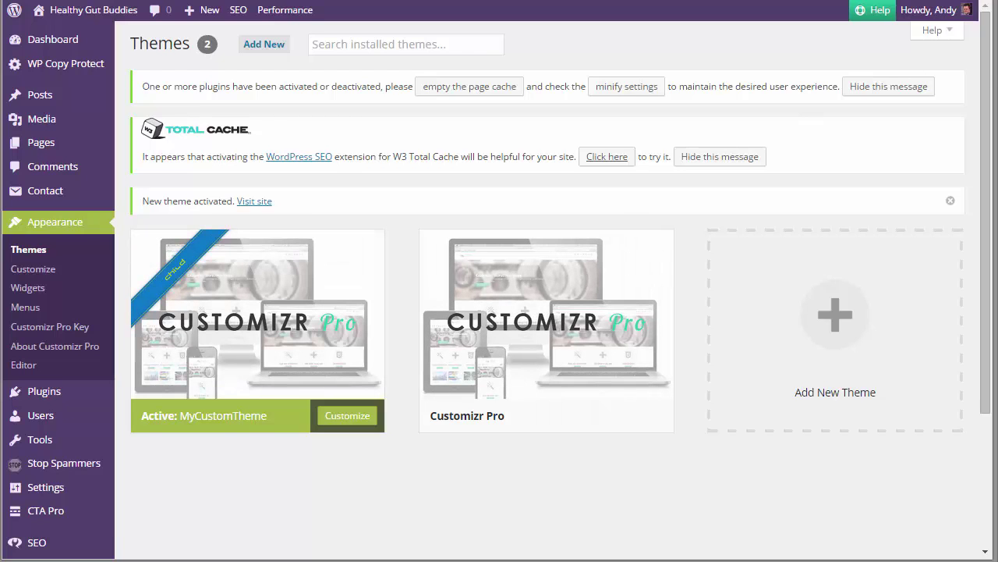
Switch to the FTP client, open the site's remote wp-content/themes folder and refresh its listing
left_click_drag(997, 2, 399, 2)
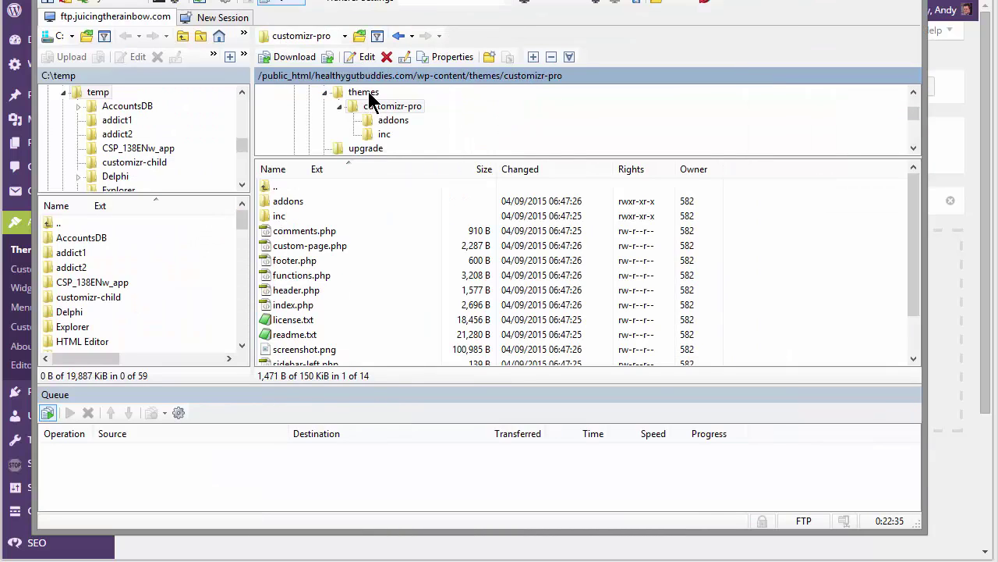
left_click(366, 94)
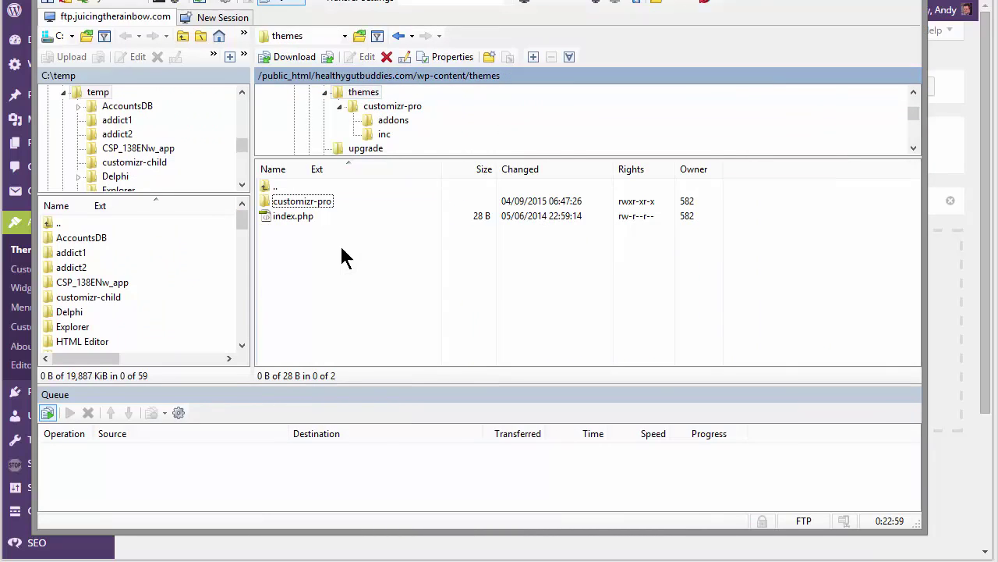
right_click(341, 248)
left_click(368, 272)
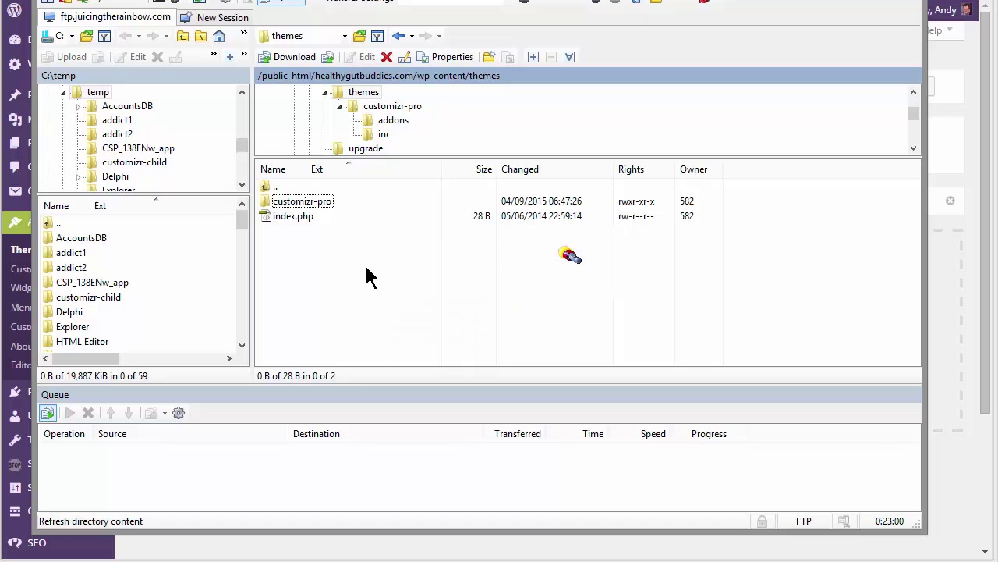
Open the remote mycustomtheme folder and open its functions.php for editing, keeping the editor window fully in view
left_click(283, 218)
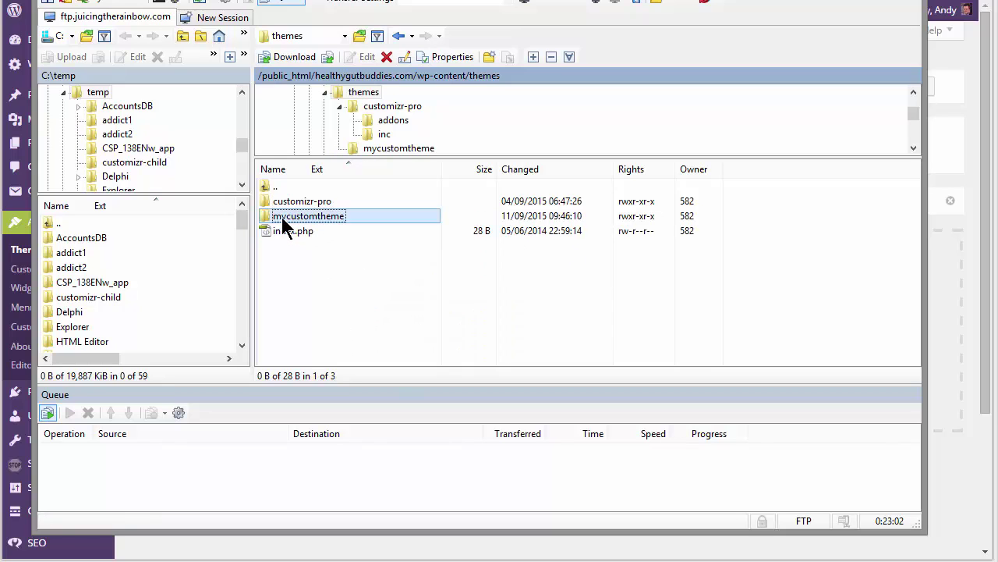
double_click(283, 218)
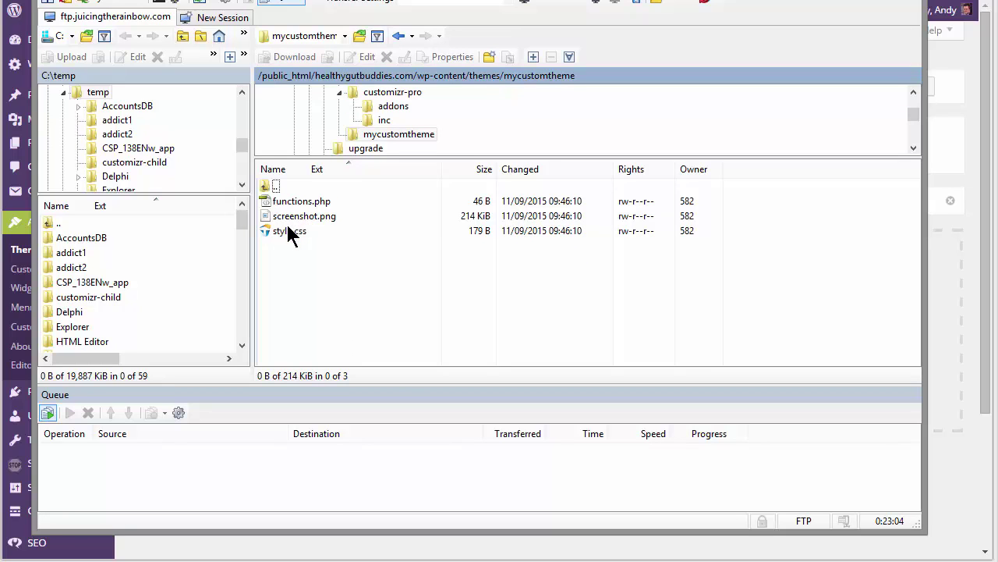
right_click(314, 199)
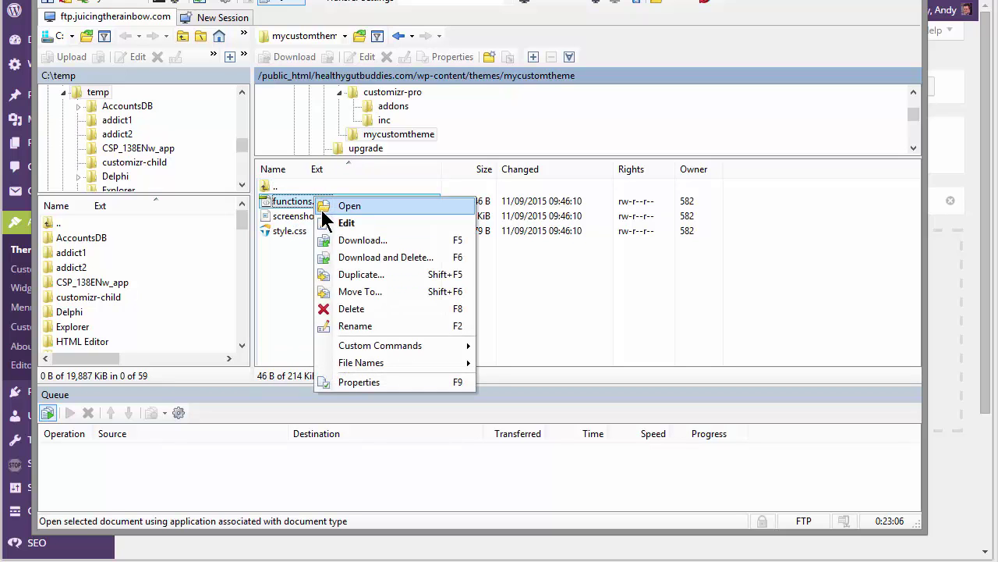
left_click(330, 223)
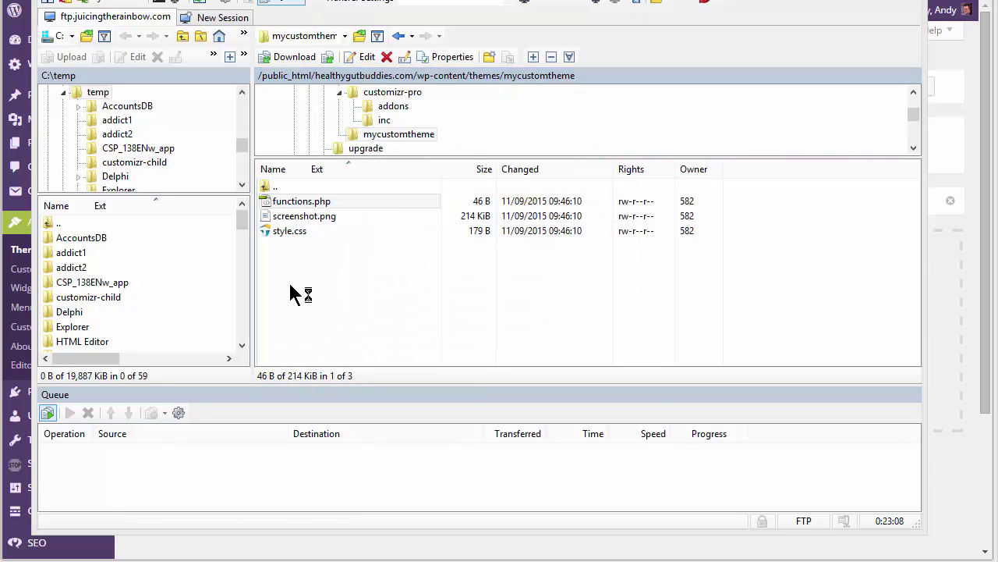
left_click_drag(973, 0, 377, 4)
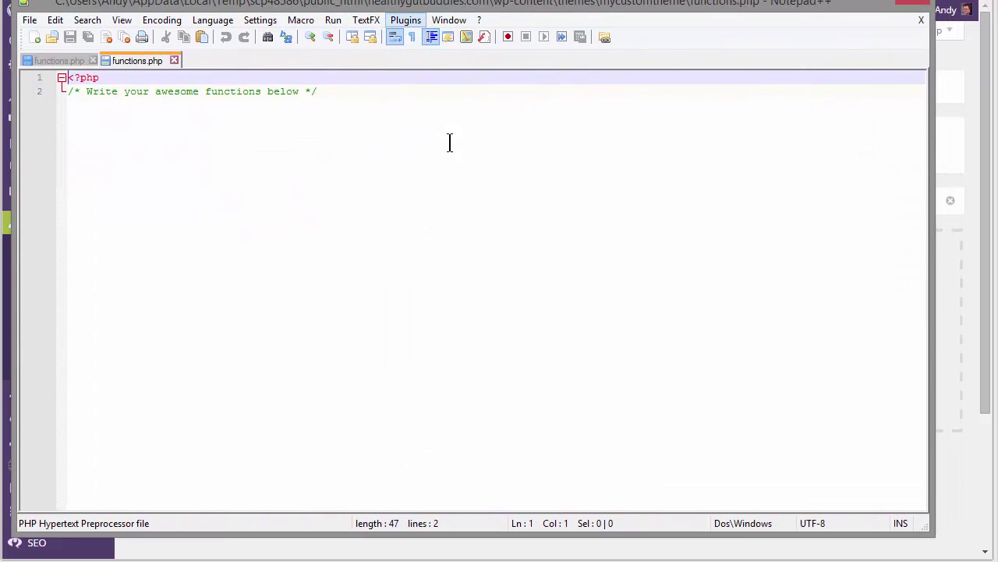
left_click_drag(646, 2, 646, 29)
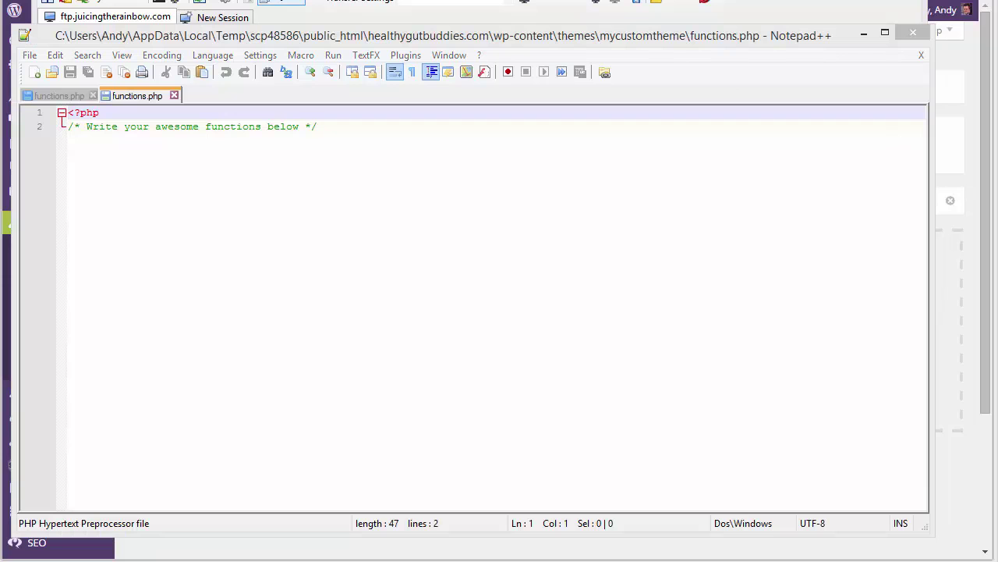
Switch to EditPad Pro and copy the complete add_nofollow snippet that filters tc_additional_social_attributes
left_click_drag(997, 23, 344, 80)
left_click_drag(240, 265, 199, 197)
right_click(226, 209)
left_click(257, 252)
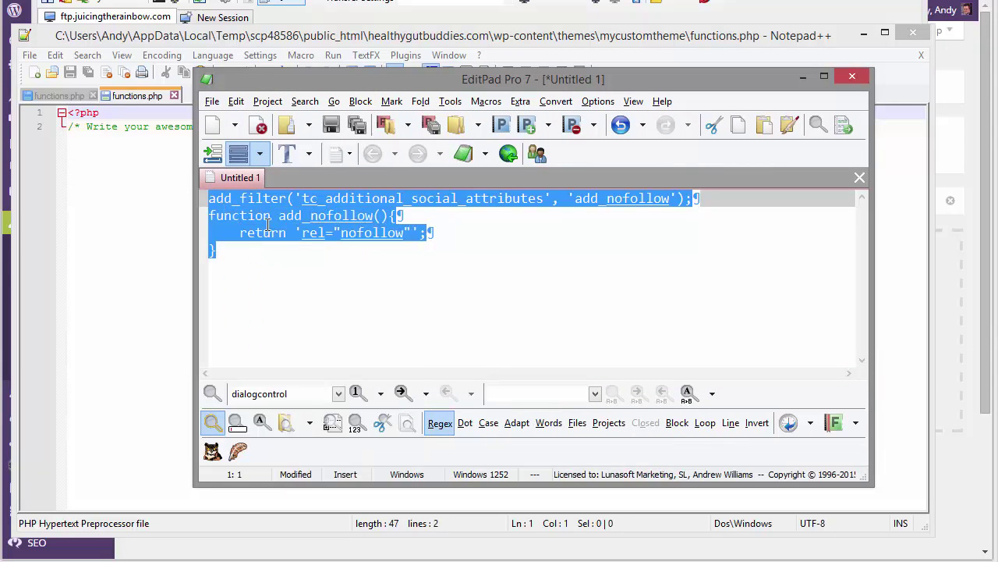
Paste the copied snippet into functions.php after a blank line below the comment, save the file, and move the editor aside
right_click(329, 208)
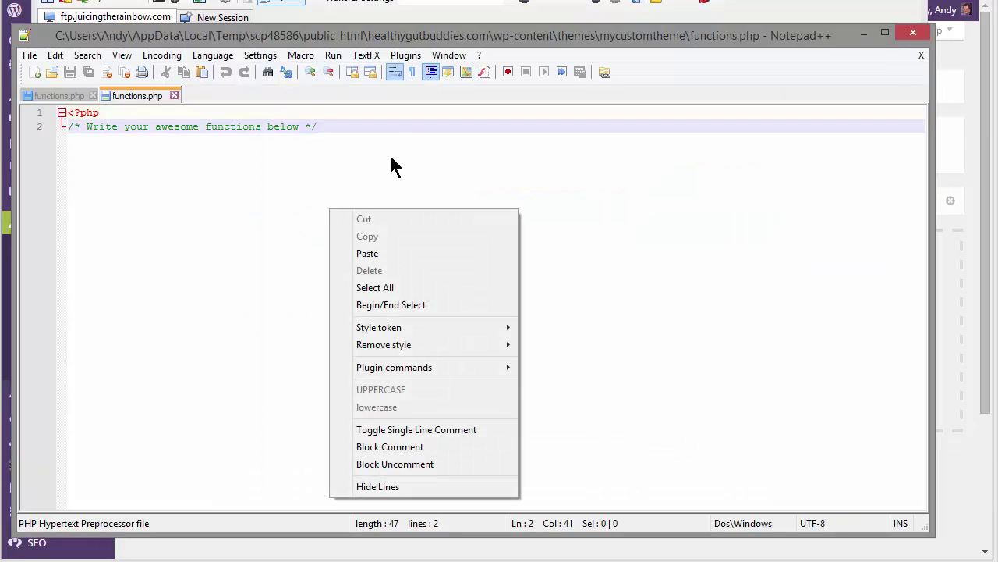
left_click(392, 116)
left_click(391, 126)
key("Return")
key("Return")
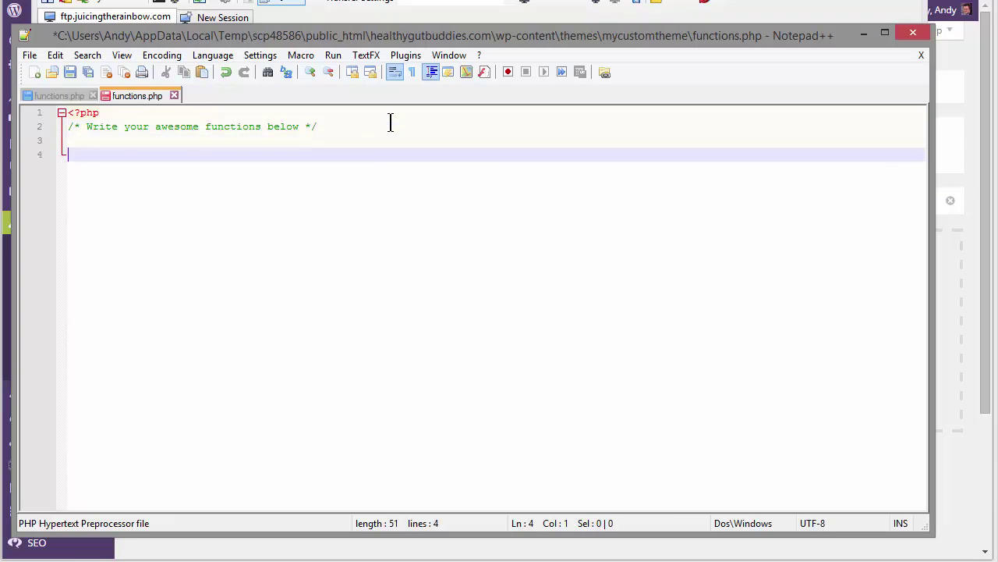
right_click(301, 157)
left_click(331, 205)
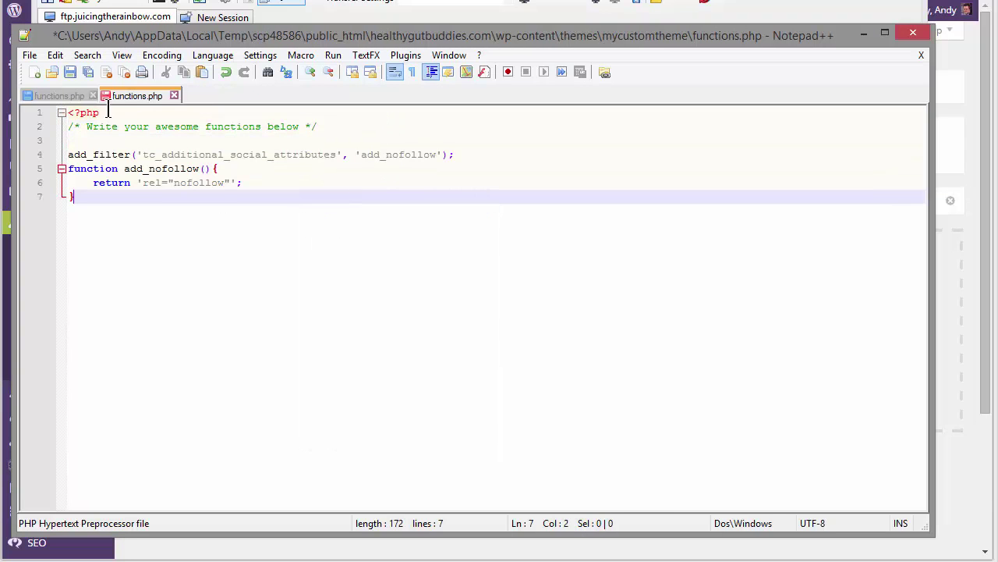
left_click(69, 73)
left_click_drag(89, 36, 899, 11)
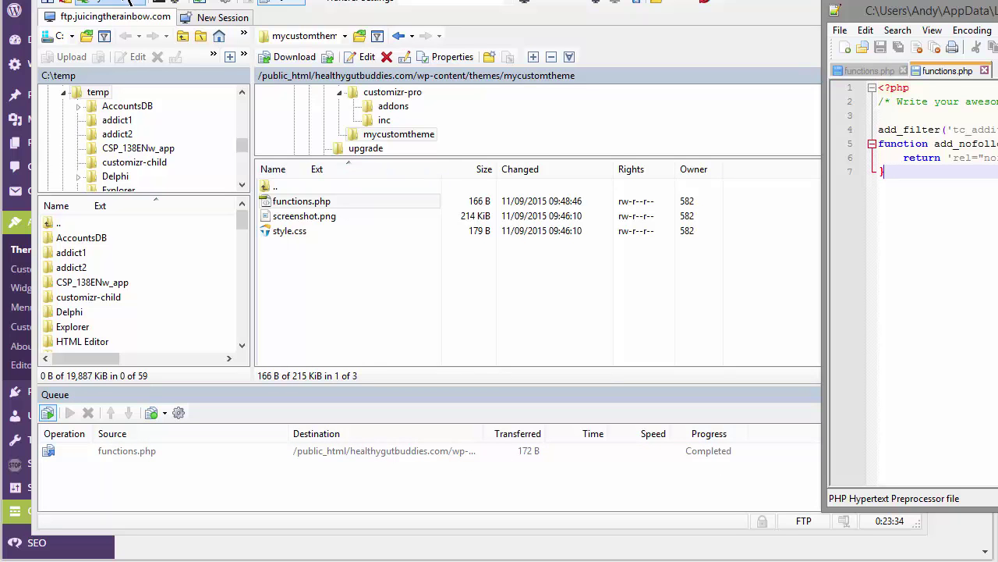
Switch to the browser, reload the live home page to check its header and social icon, and return to the Themes admin page
left_click(93, 2)
left_click(234, 2)
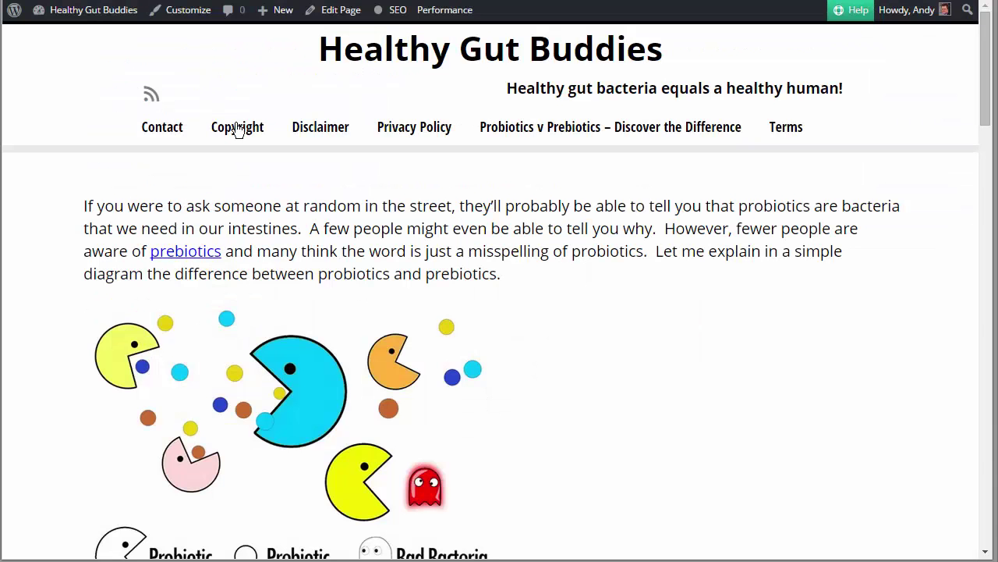
left_click(54, 2)
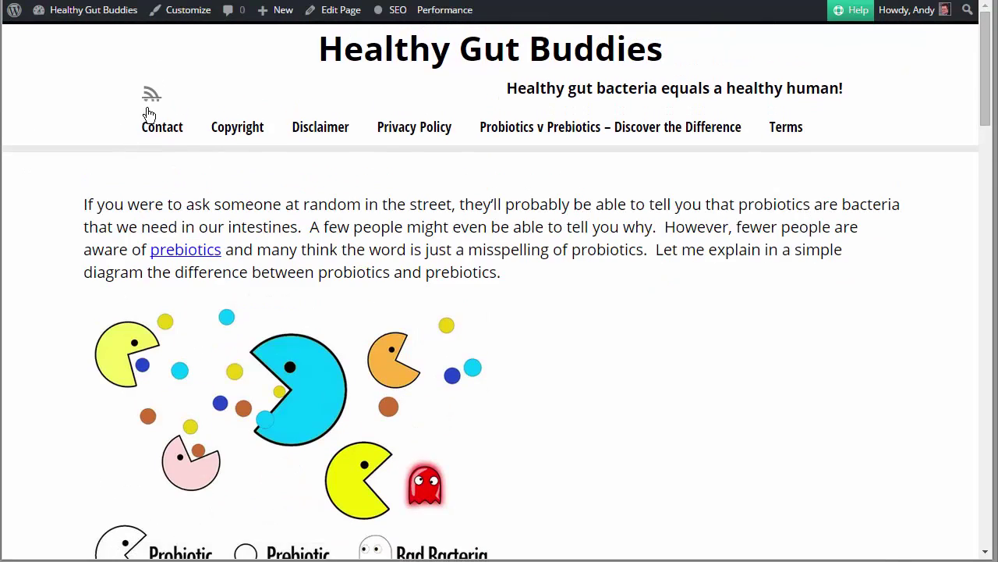
mouse_move(984, 48)
left_mouse_down()
mouse_move(984, 257)
mouse_move(962, 486)
mouse_move(987, 467)
mouse_move(981, 47)
left_mouse_up()
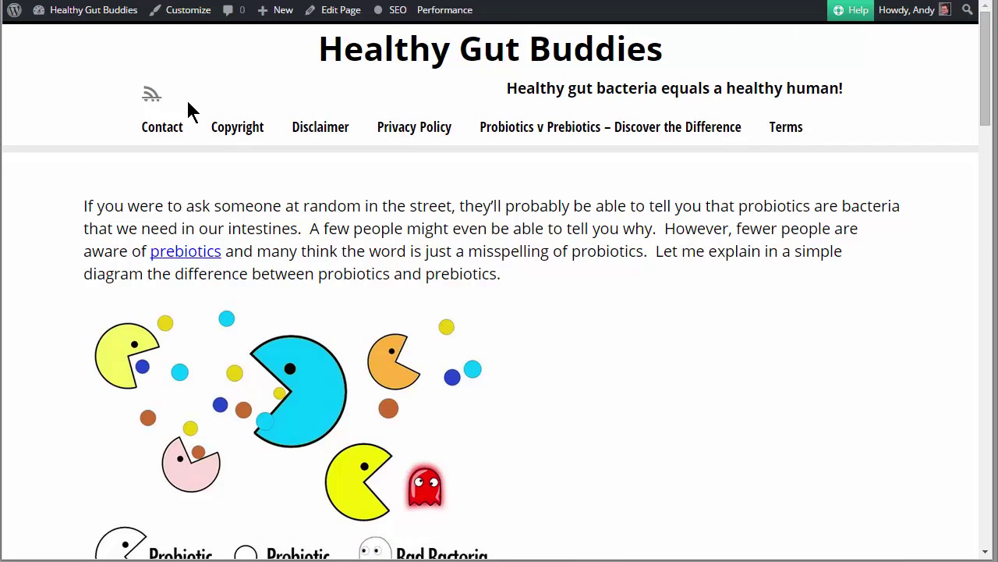
left_click(109, 1)
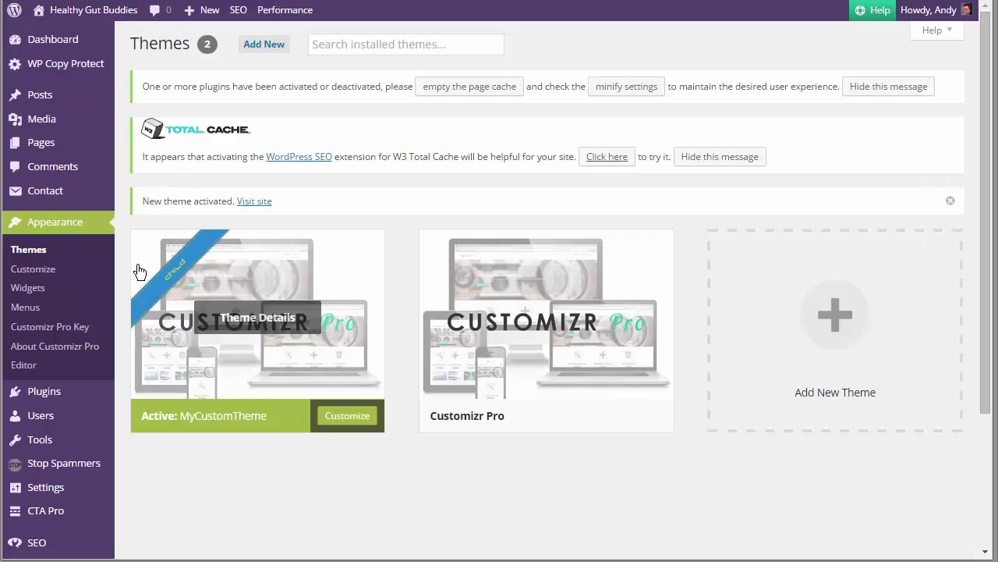